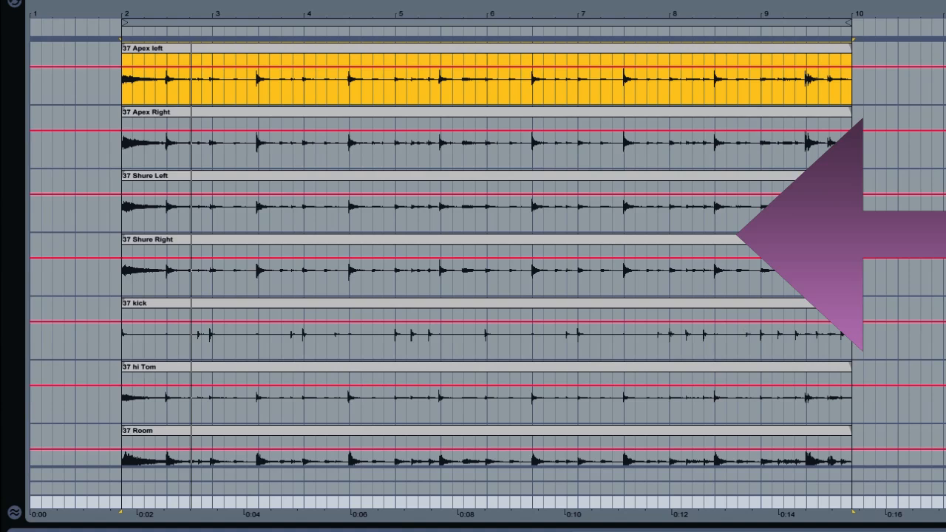
Examine the recorded drum clips across all tracks, from Apex left down to Ride
scroll(488, 251, down, 5)
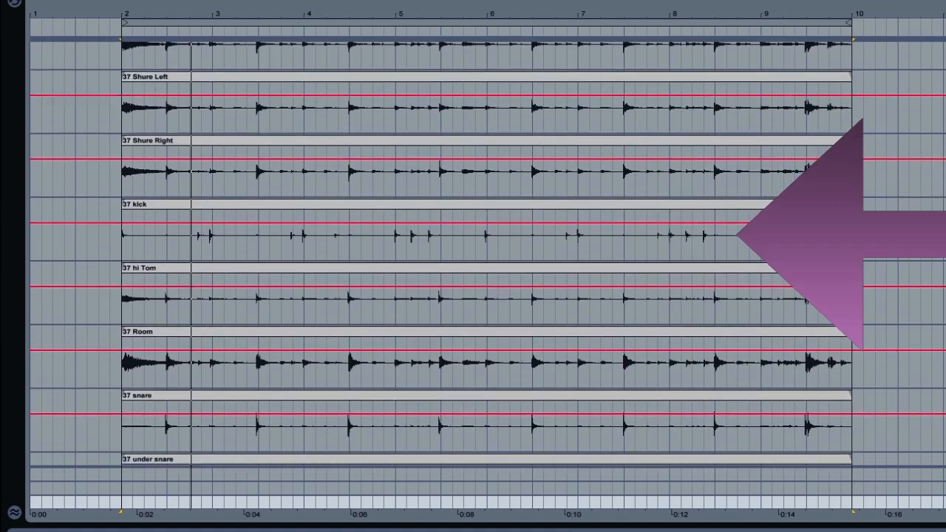
scroll(488, 251, down, 4)
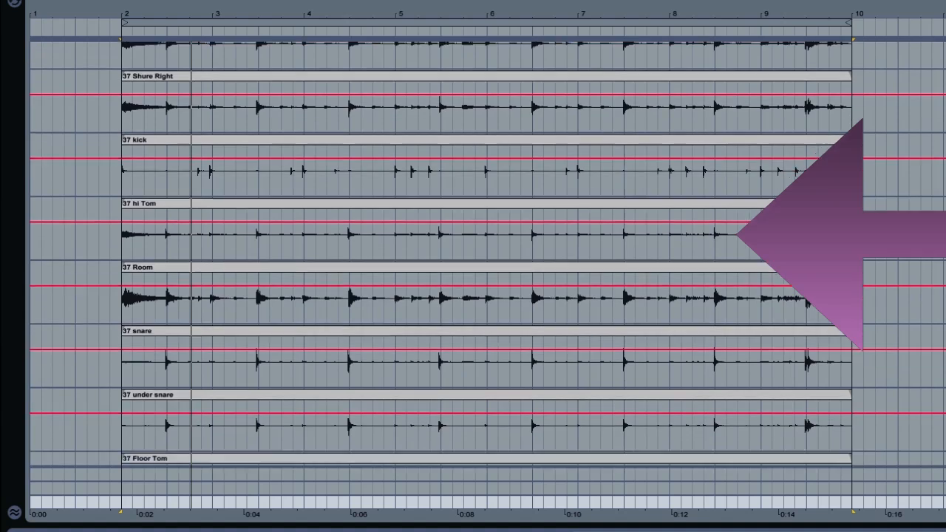
scroll(488, 252, down, 3)
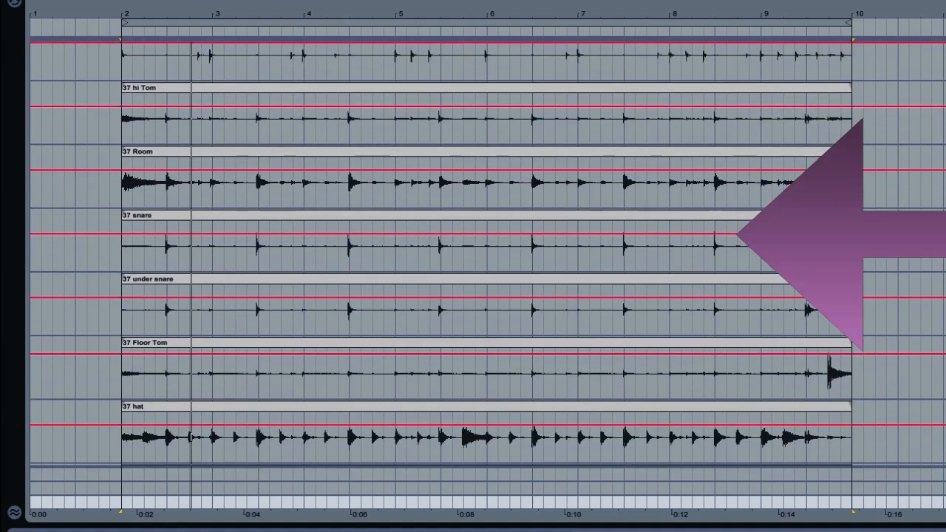
scroll(488, 252, down, 4)
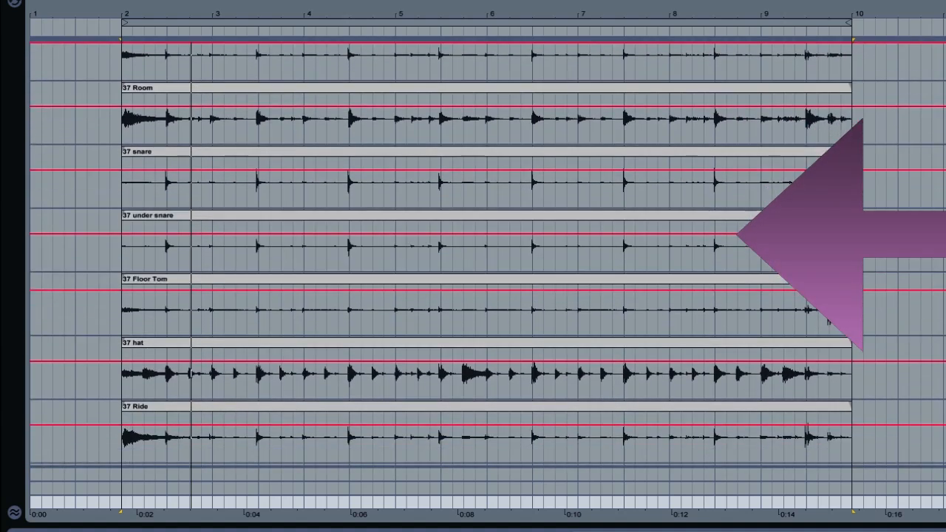
scroll(488, 251, up, 6)
scroll(488, 252, up, 10)
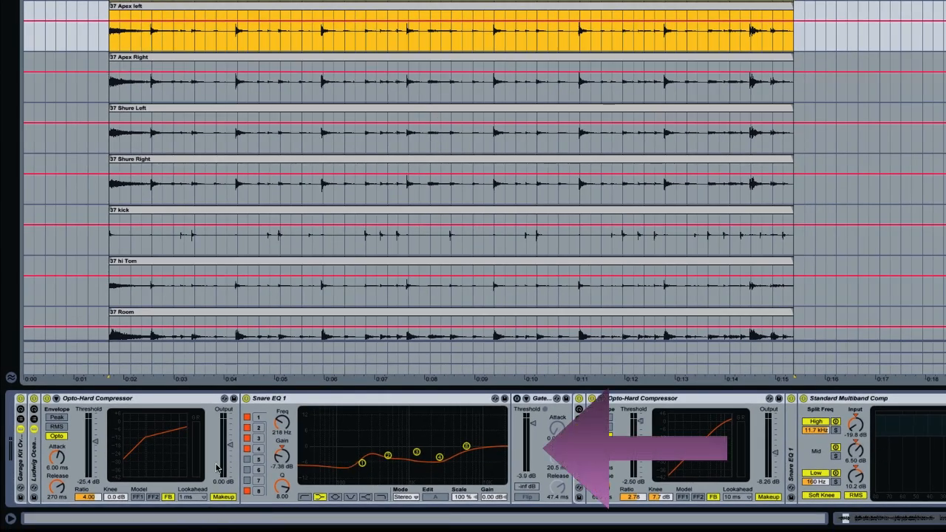
Select the Apex Right, Shure Left, Shure Right, kick and hi Tom clips in turn to review their tracks' effect chains
click(405, 62)
click(398, 110)
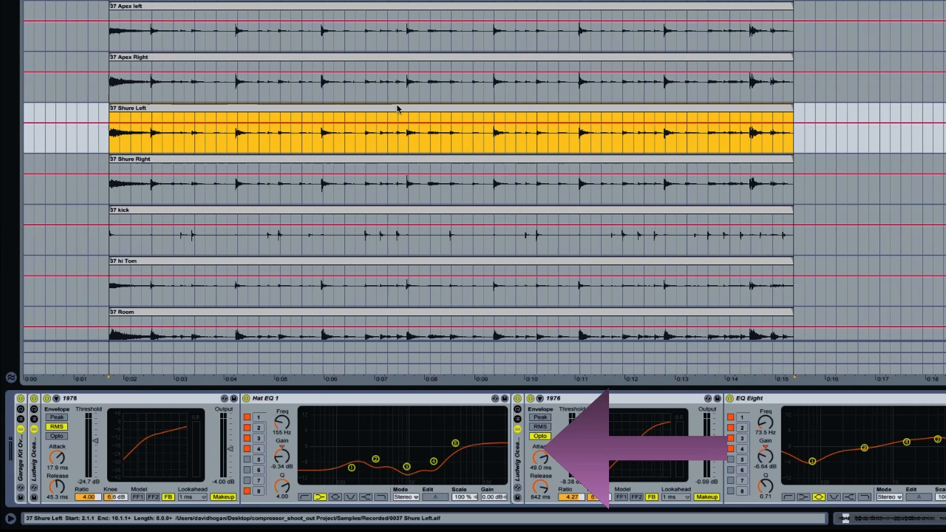
click(400, 159)
click(397, 210)
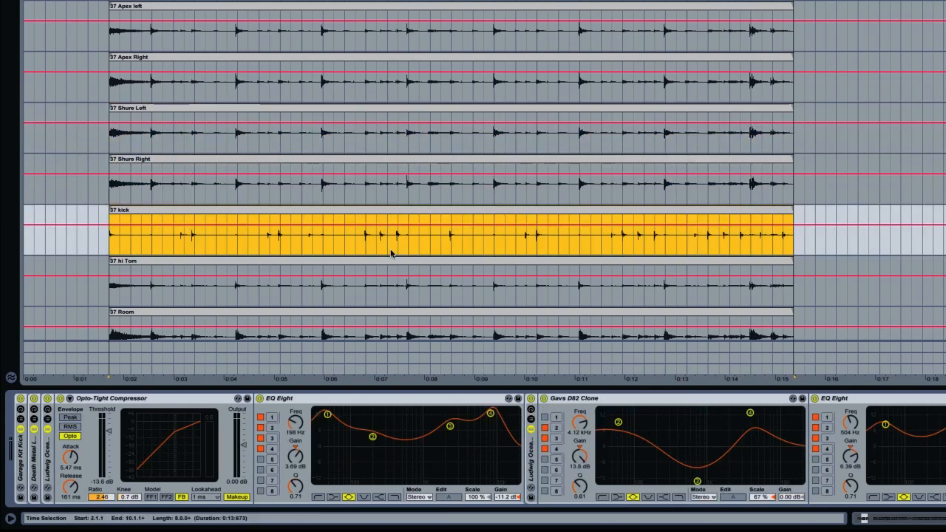
click(404, 271)
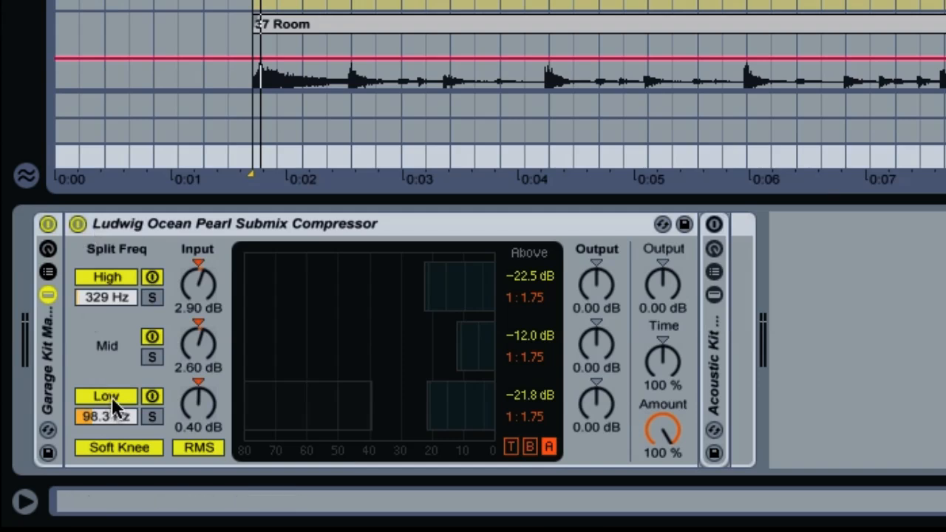
Compare the submix compressor bypassed and active during playback with its Low band switched off, and re-enable the Low band
click(111, 397)
click(78, 226)
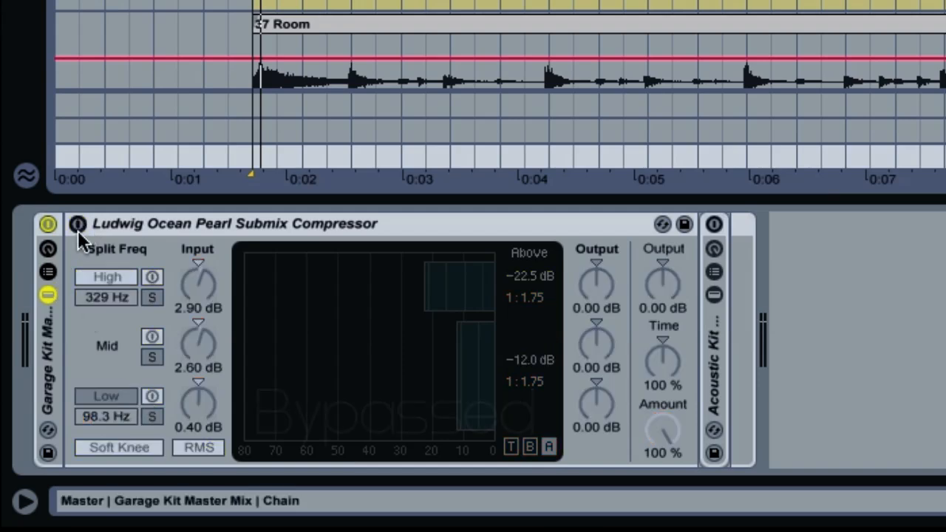
key(space)
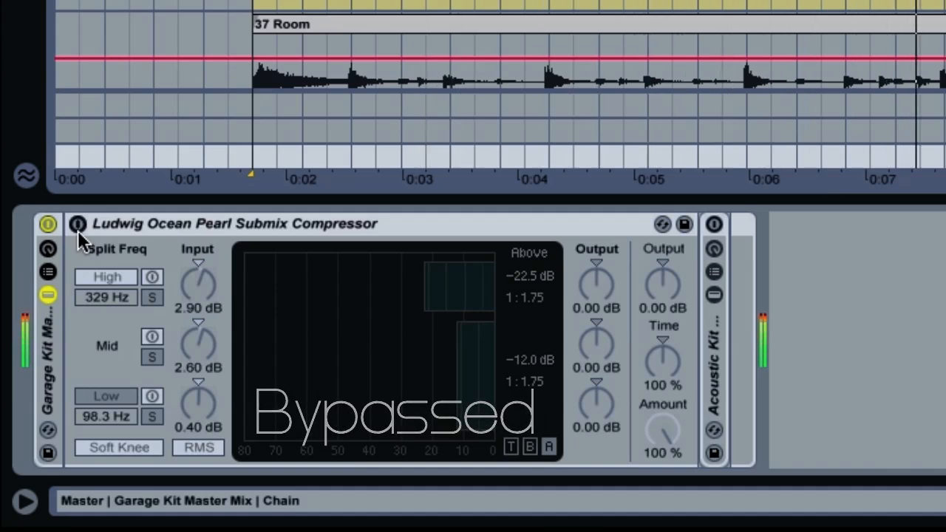
click(77, 229)
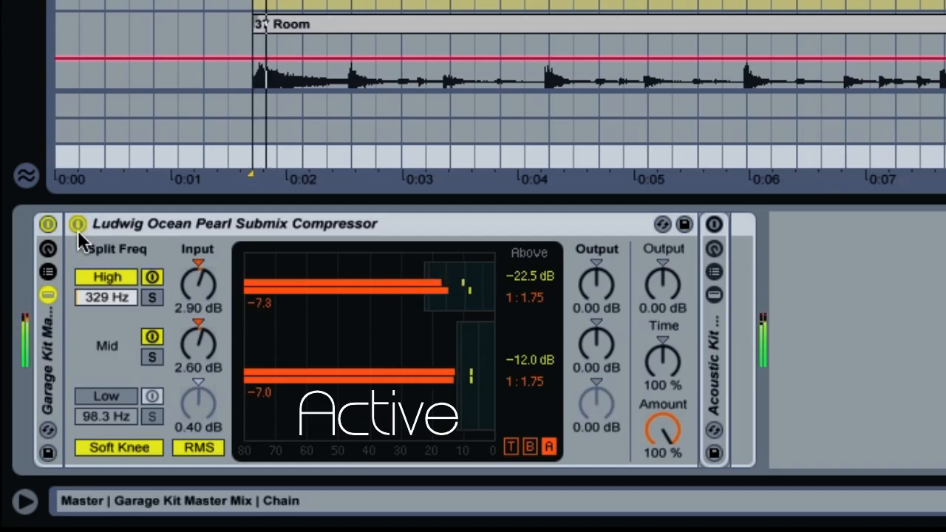
click(77, 230)
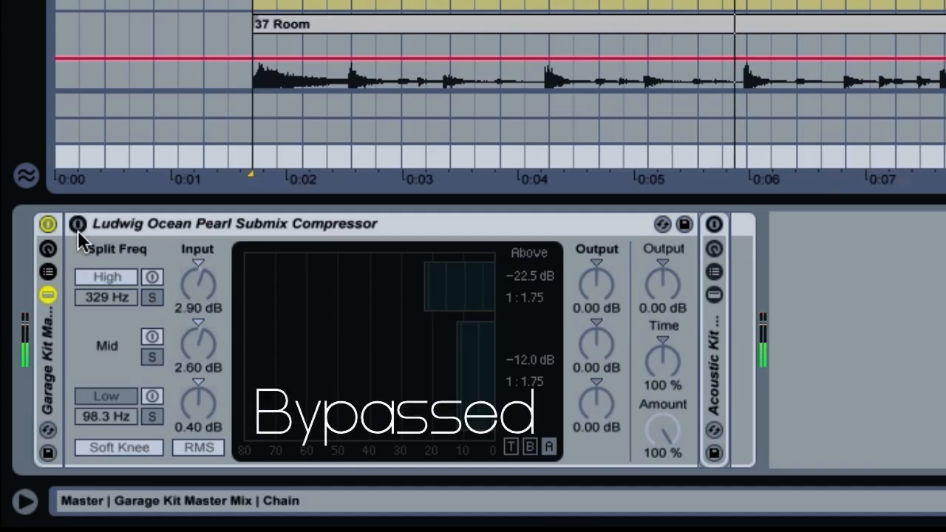
click(78, 230)
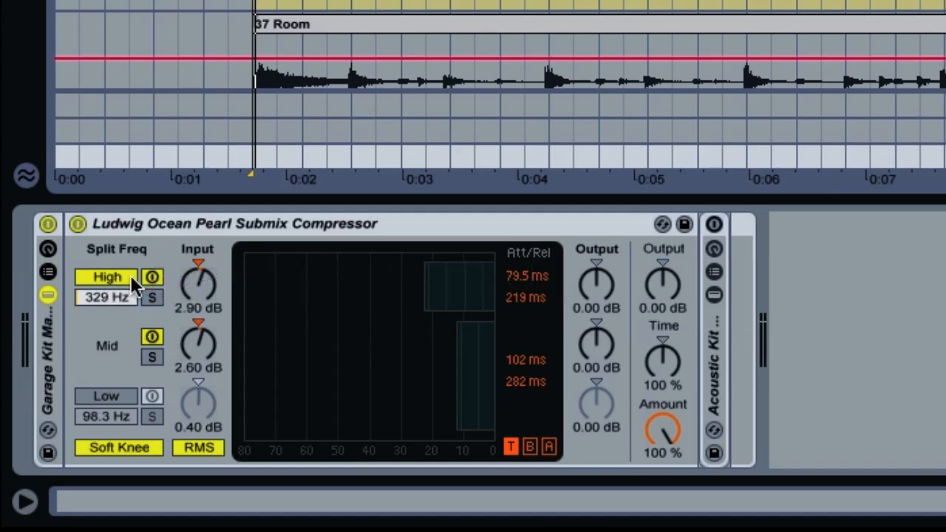
click(107, 398)
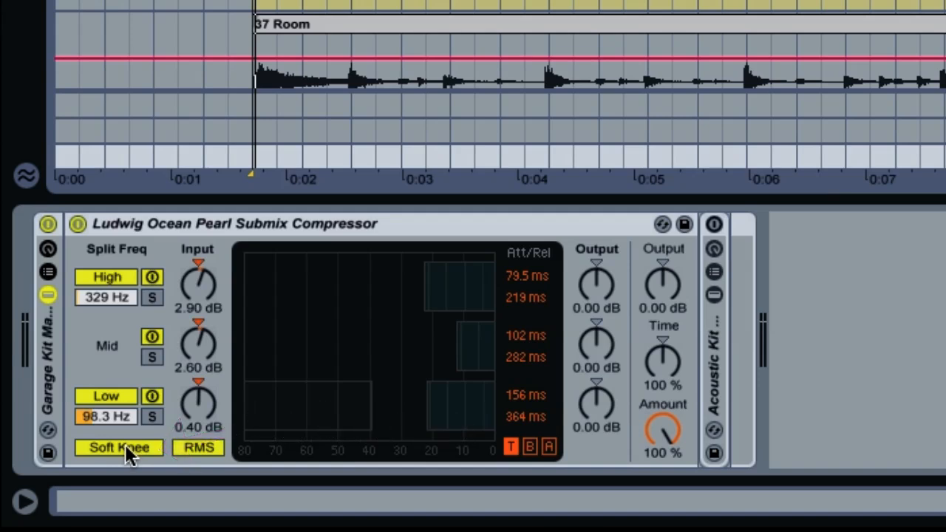
Switch the compressor's detection to Peak and back to RMS, and review the below-threshold and above-threshold settings
click(198, 447)
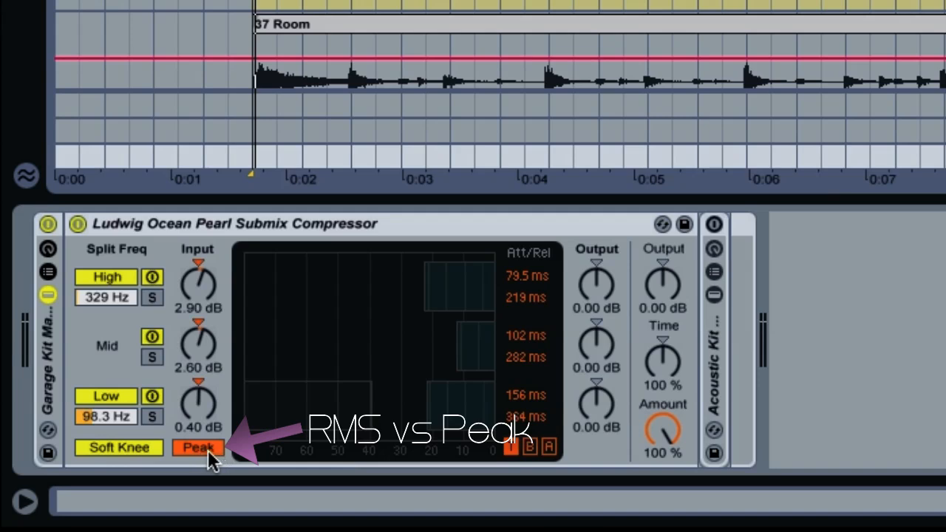
click(208, 453)
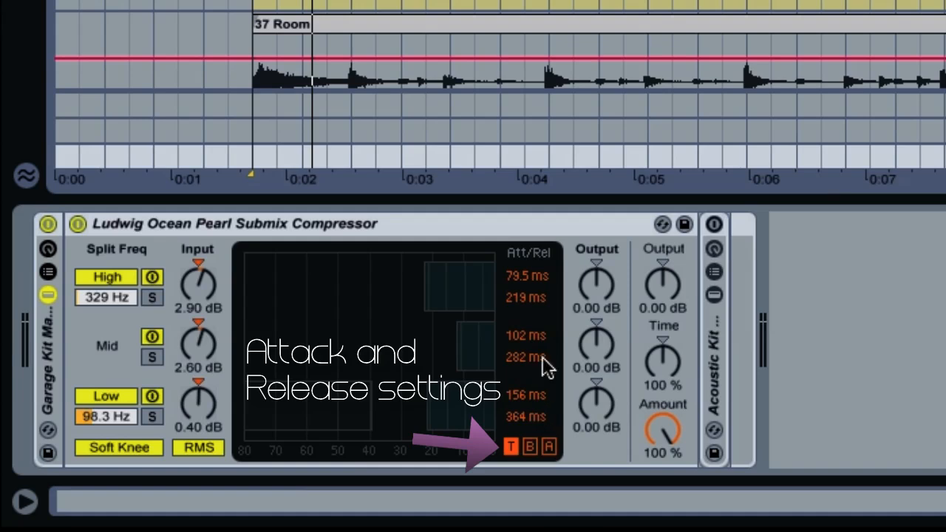
click(535, 446)
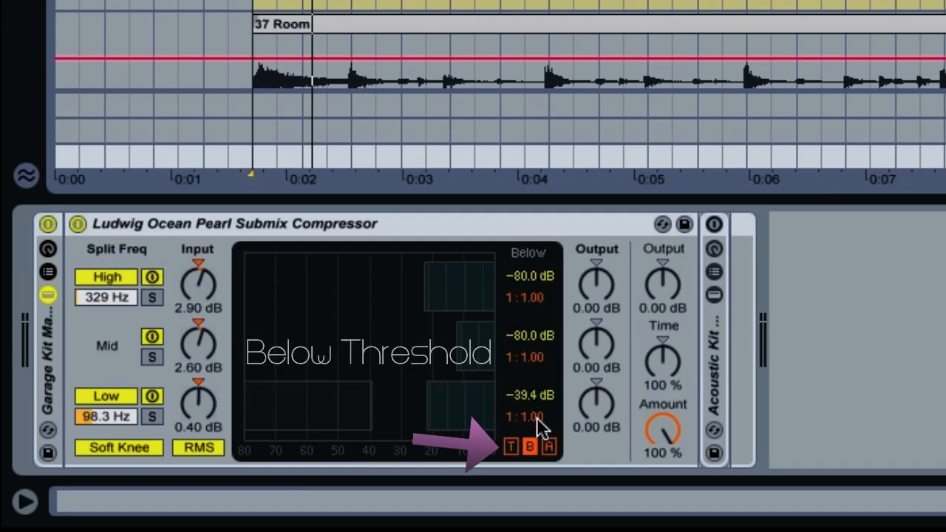
click(547, 446)
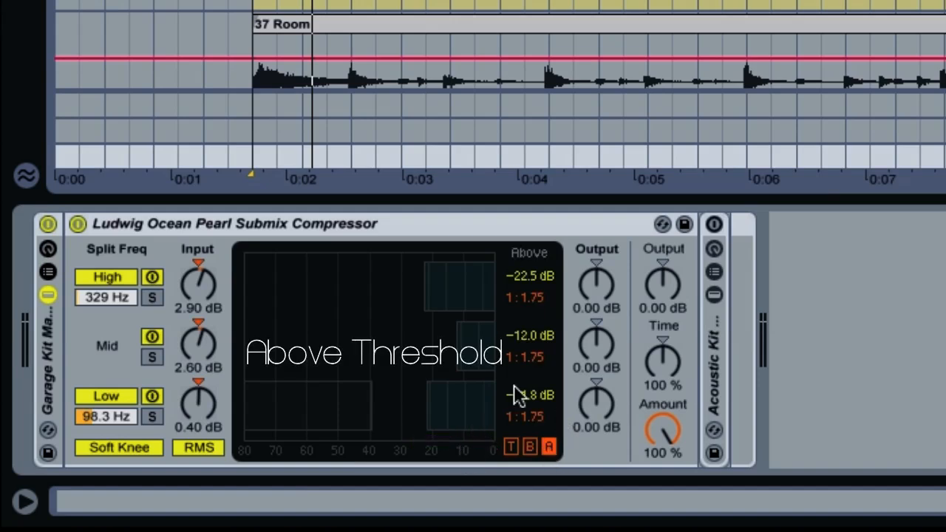
click(530, 447)
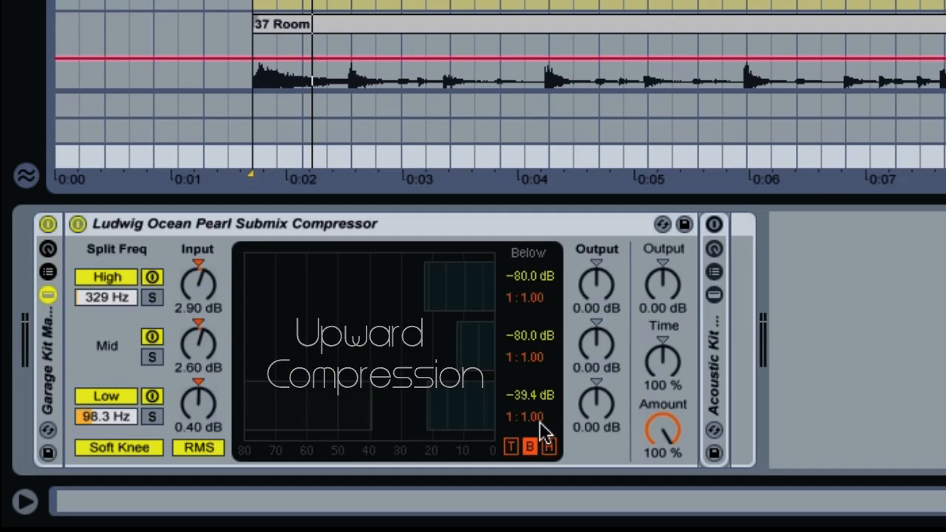
click(549, 446)
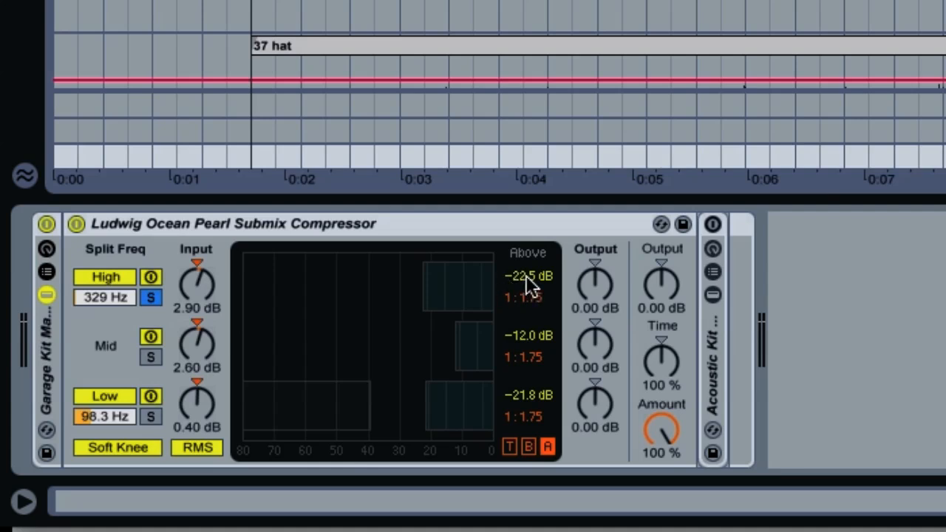
Audition the soloed High band with its above threshold at -48.8 and -26.2 dB, returning to -22.5 dB with a 1:1.75 ratio
key(space)
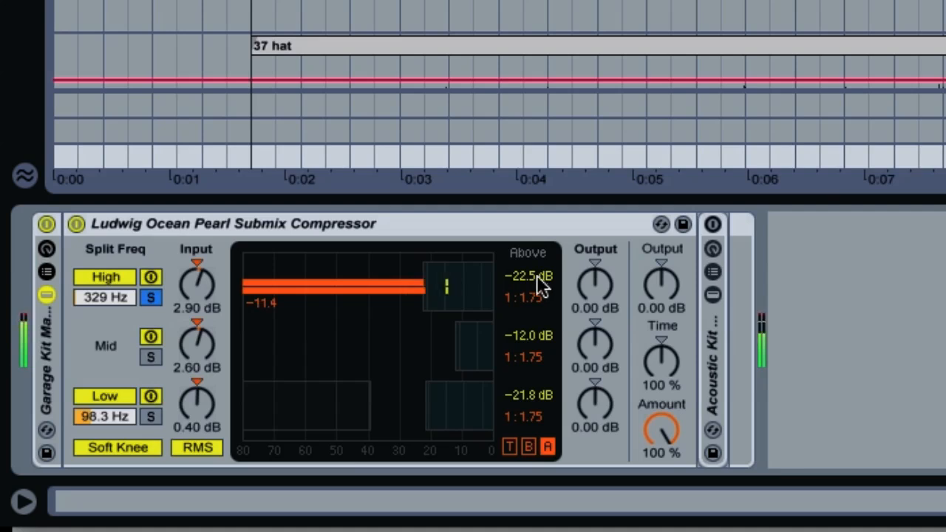
drag(537, 275, 537, 465)
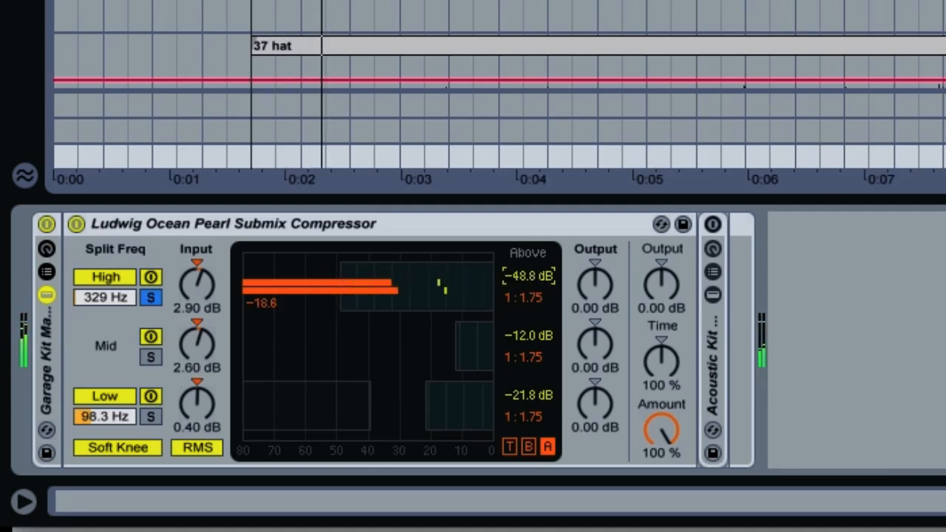
drag(529, 275, 529, 223)
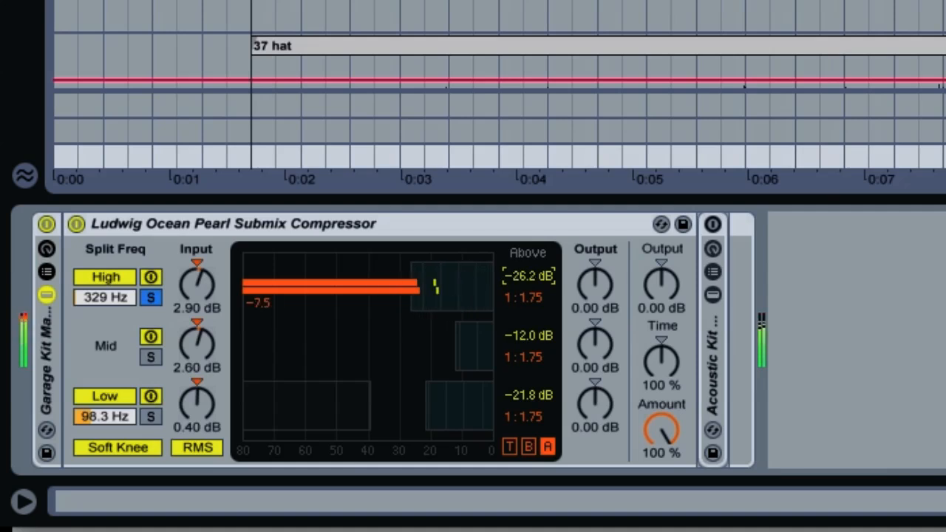
drag(530, 275, 546, 259)
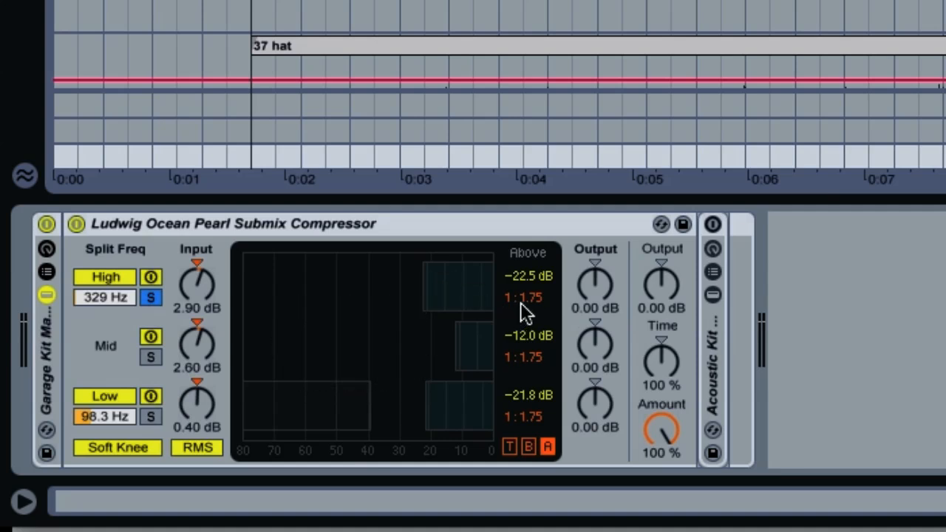
mouse_move(522, 301)
mouse_down()
mouse_move(522, 233)
mouse_move(522, 346)
mouse_move(521, 314)
mouse_up()
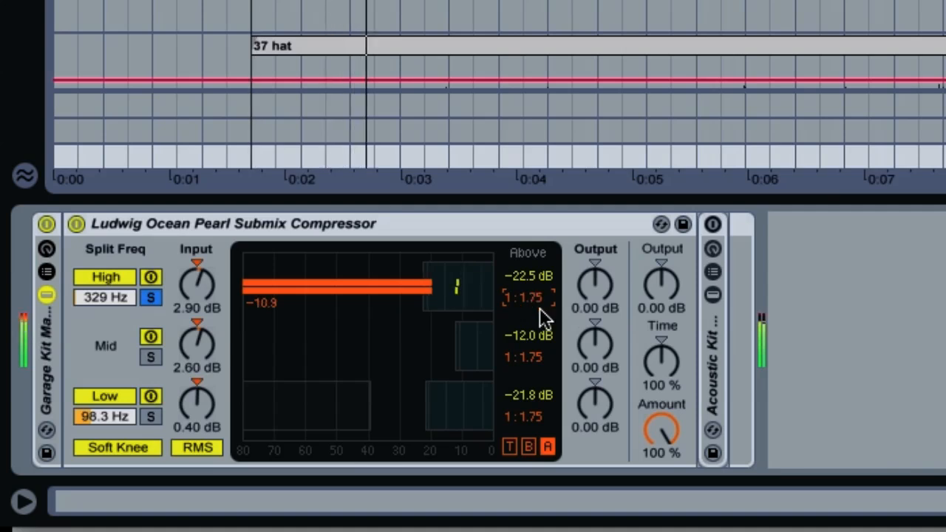
key(space)
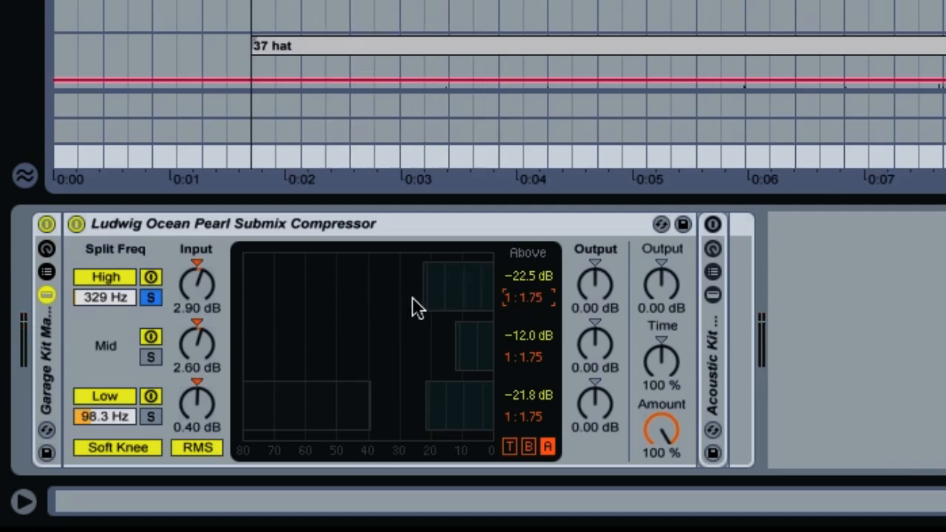
Solo the submix compressor's Mid band and play the drum loop through it
key(space)
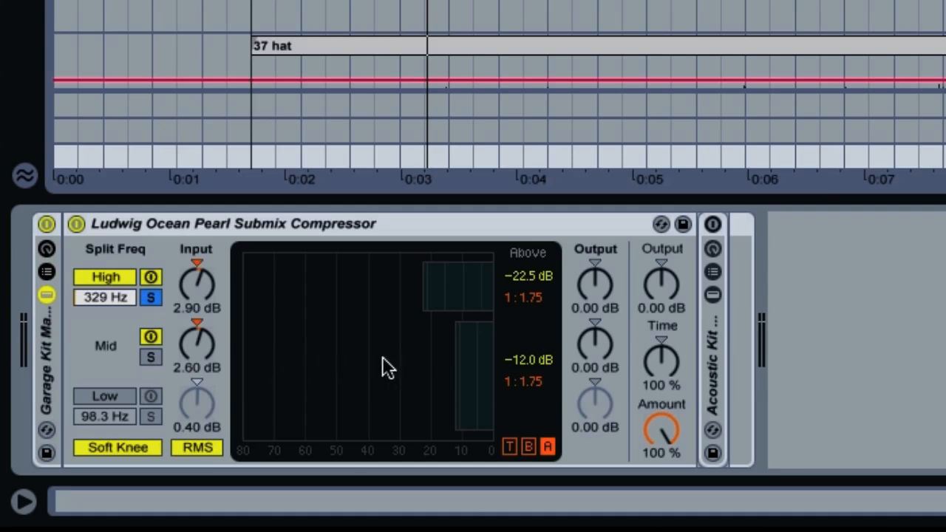
click(150, 357)
key(space)
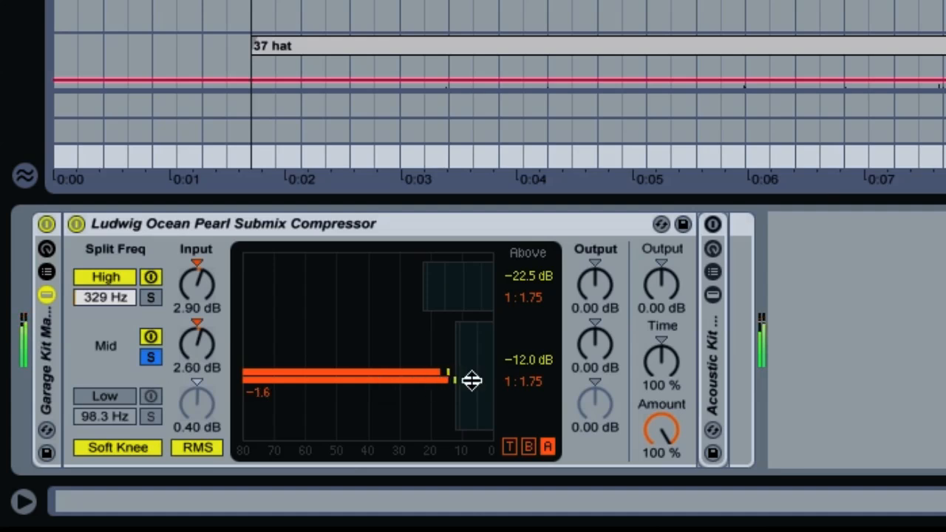